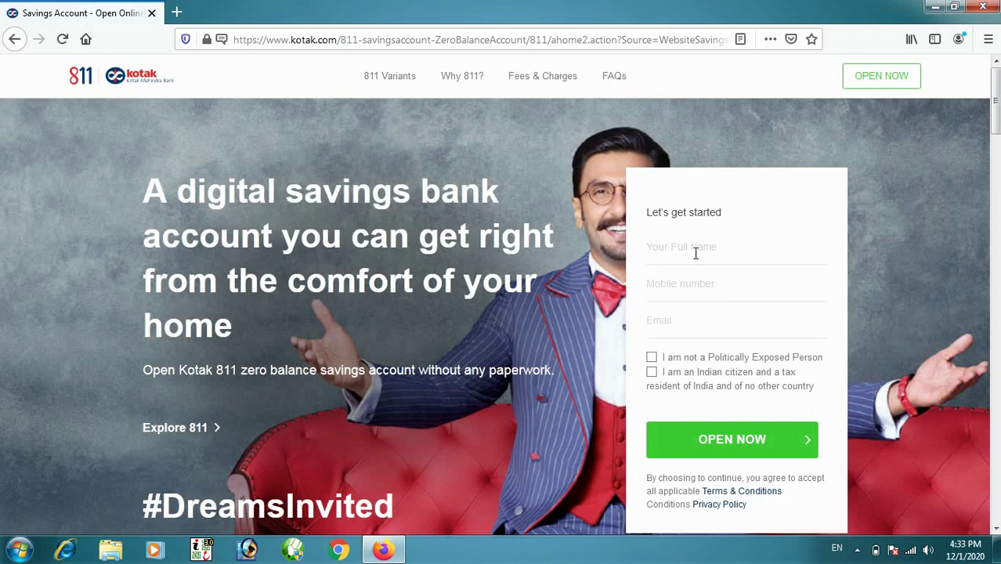
- Submit the applicant's full name, mobile and email with both declarations, then enter the SMS OTP
{"action": "left_click", "coordinate": [685, 247]}
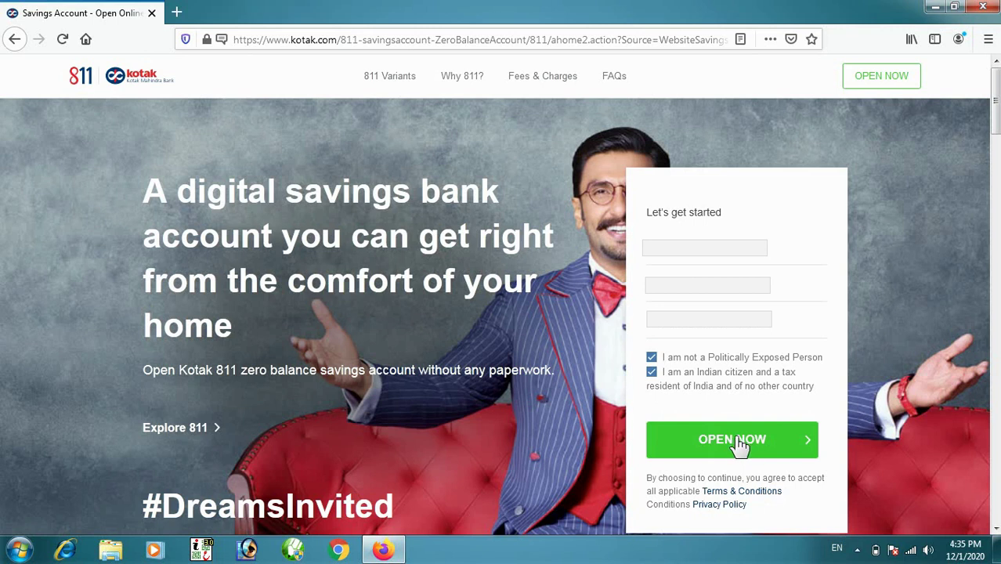
{"action": "left_click", "coordinate": [740, 443]}
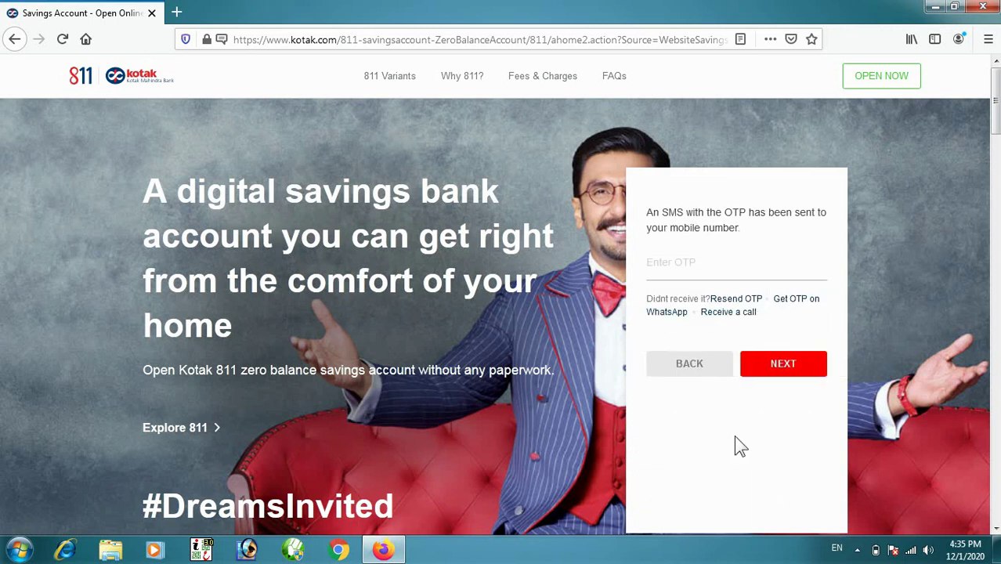
{"action": "type", "text": "••••••"}
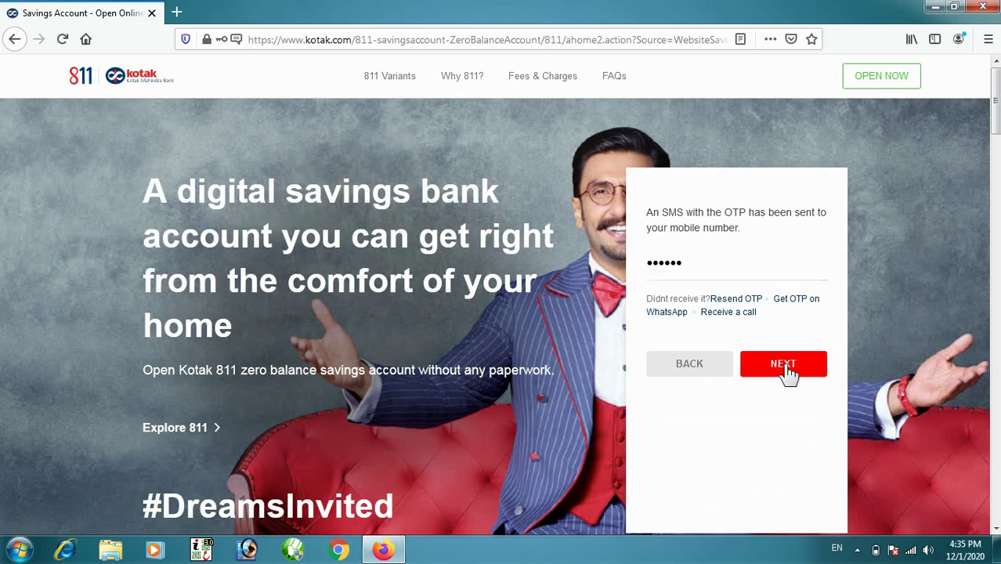
{"action": "left_click", "coordinate": [783, 365]}
- Choose YES to use Aadhaar details, submit the PAN and Aadhaar numbers, and accept the Terms & Conditions
{"action": "left_click", "coordinate": [414, 172]}
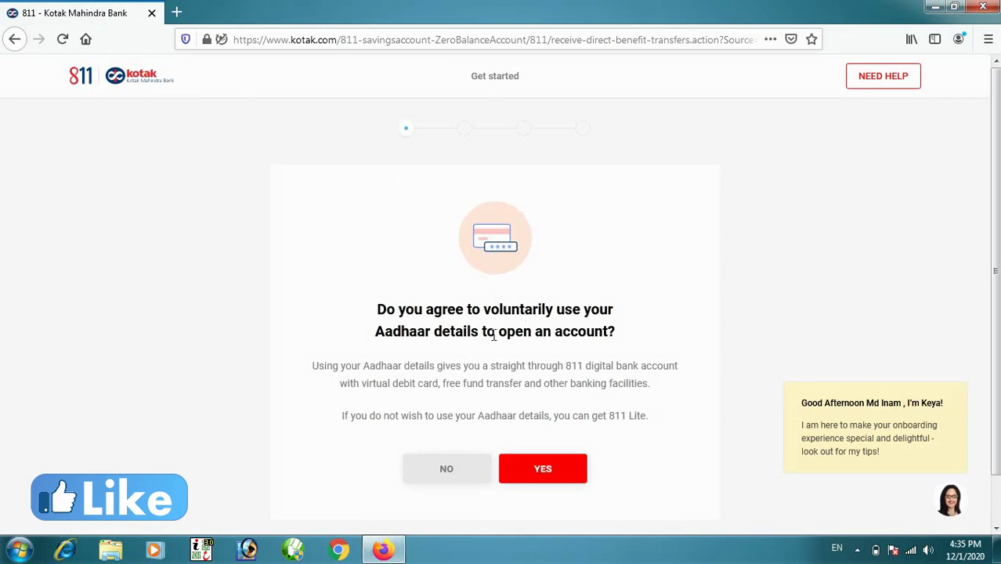
{"action": "left_click", "coordinate": [549, 476]}
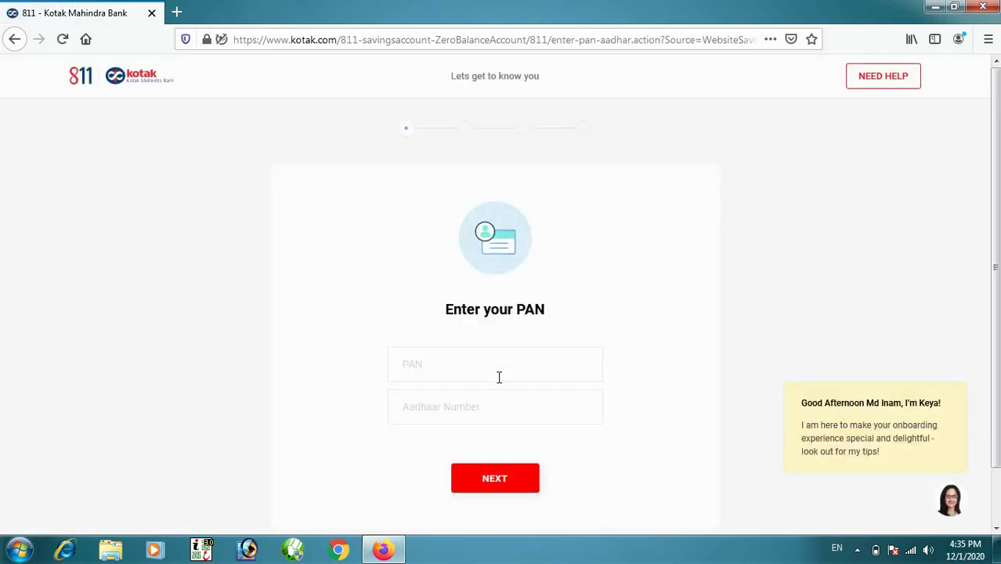
{"action": "left_click", "coordinate": [436, 366]}
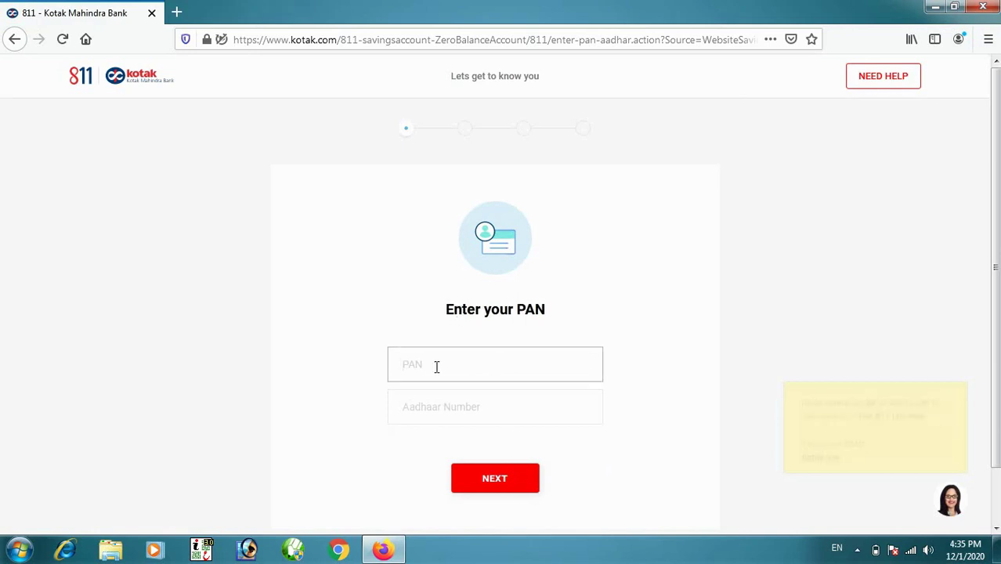
{"action": "left_click", "coordinate": [441, 400]}
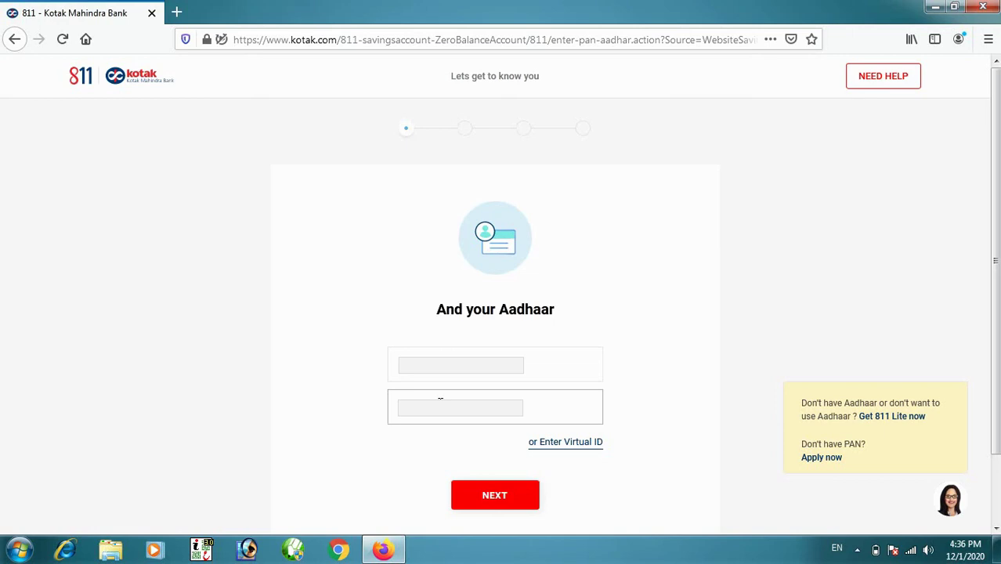
{"action": "left_click", "coordinate": [492, 500]}
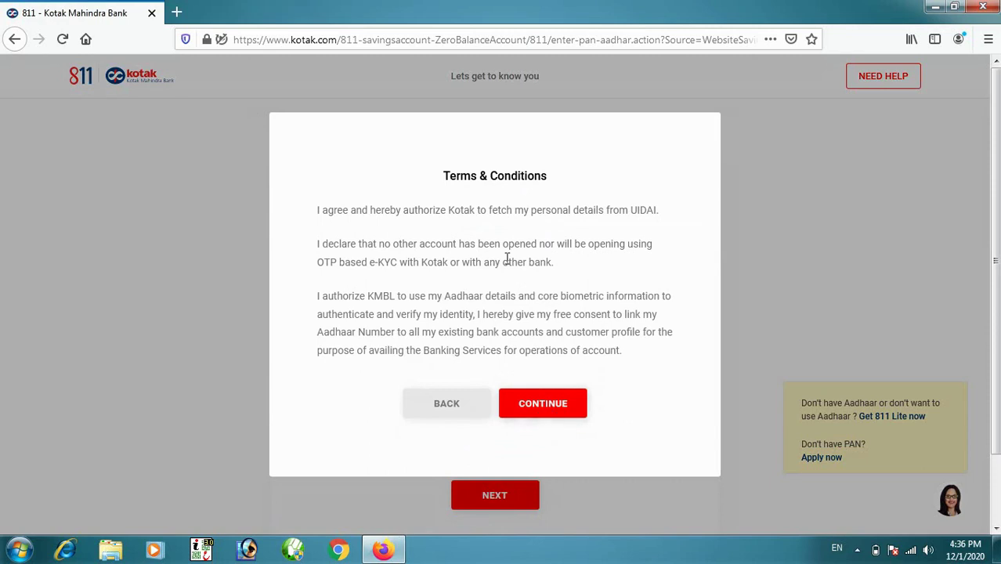
{"action": "scroll", "coordinate": [501, 282], "scroll_direction": "down", "scroll_amount": 1}
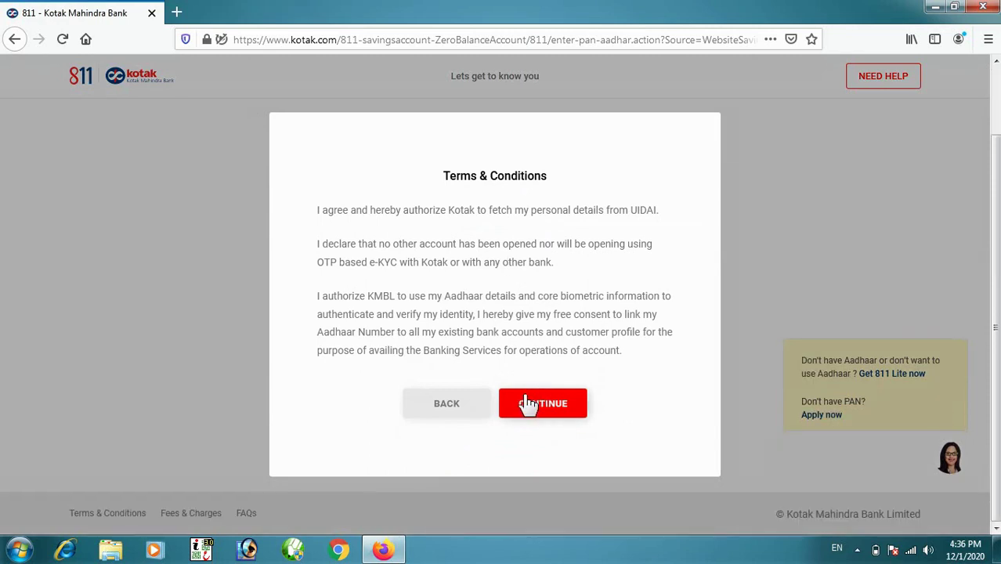
{"action": "left_click", "coordinate": [541, 407]}
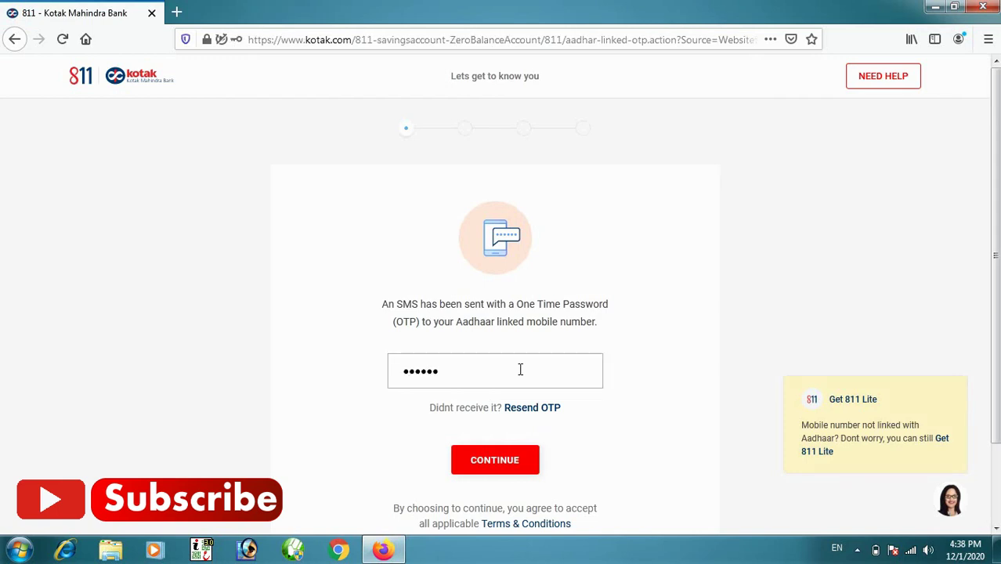
- Submit the Aadhaar OTP, then paste and submit the Aadhaar-linked mobile number in the popup
{"action": "left_click", "coordinate": [494, 462]}
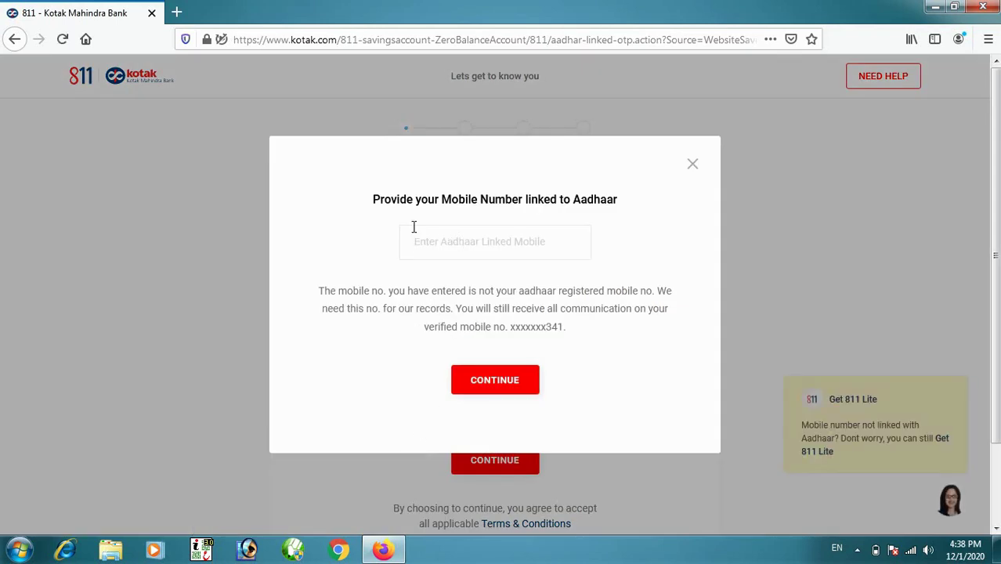
{"action": "left_click_drag", "start_coordinate": [382, 198], "coordinate": [509, 202]}
{"action": "left_click", "coordinate": [462, 215]}
{"action": "left_click", "coordinate": [430, 246]}
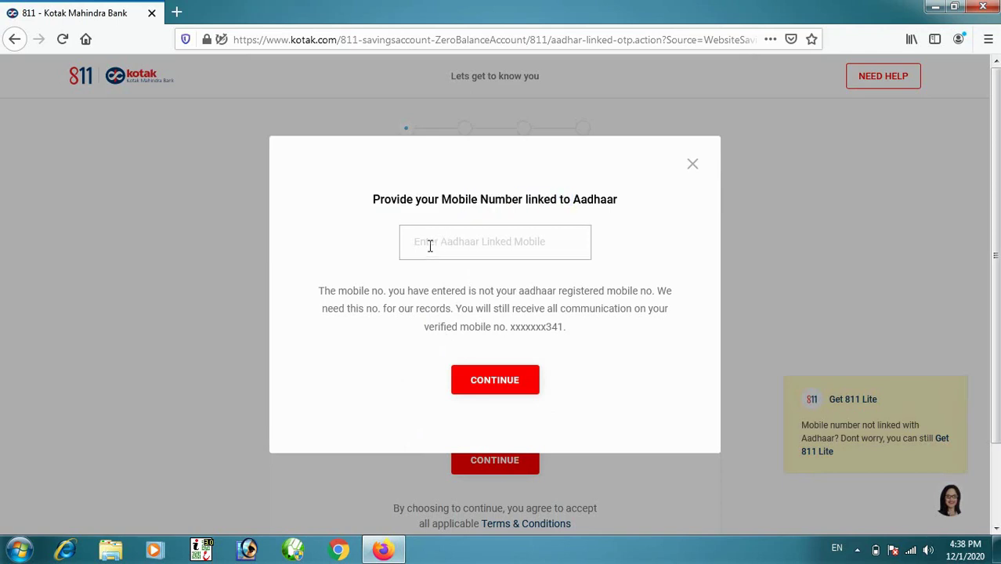
{"action": "key", "text": "ctrl+v"}
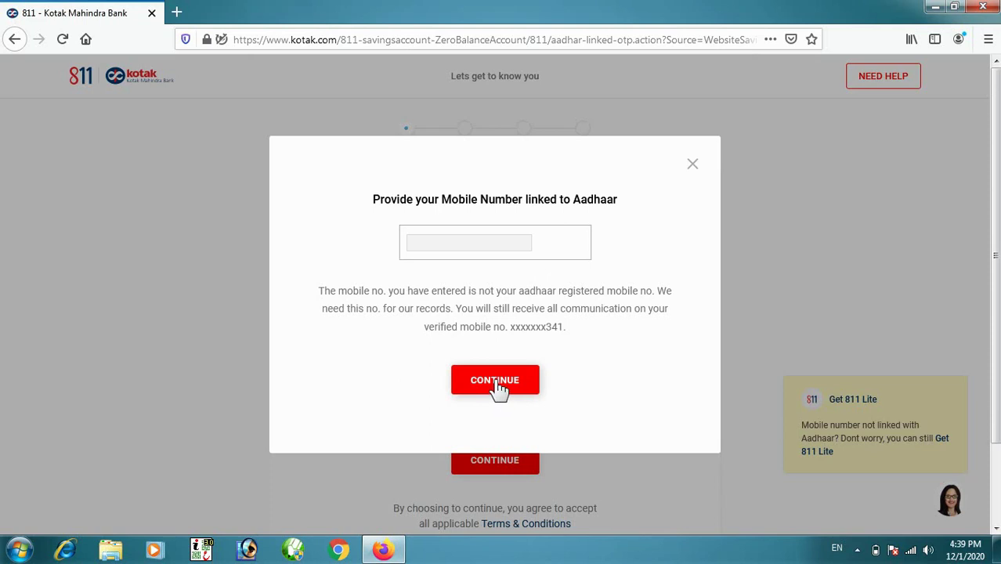
{"action": "left_click", "coordinate": [498, 385]}
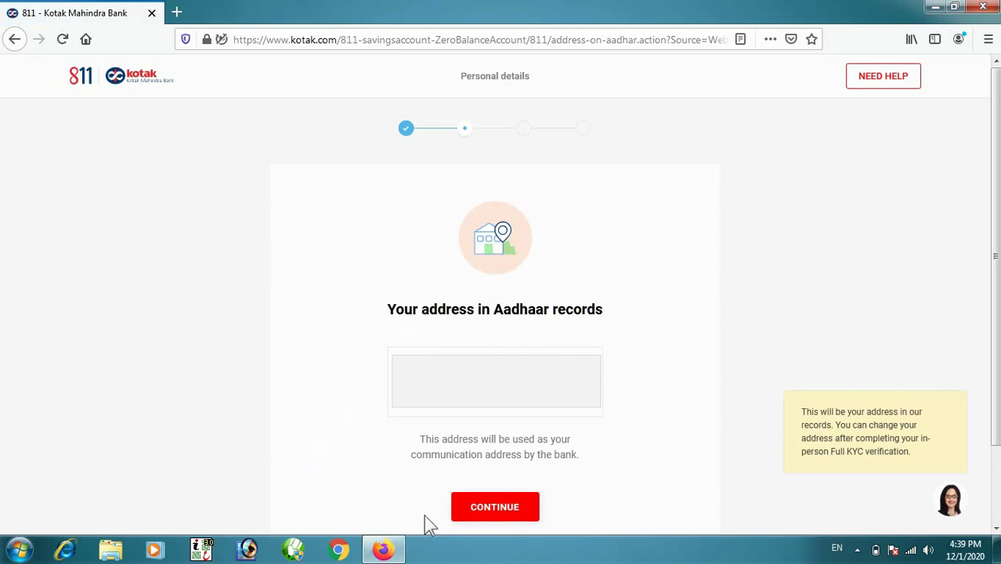
- Confirm the Aadhaar address, then submit income Less Than 2 Lakhs, Single status and parents' names
{"action": "left_click", "coordinate": [483, 507]}
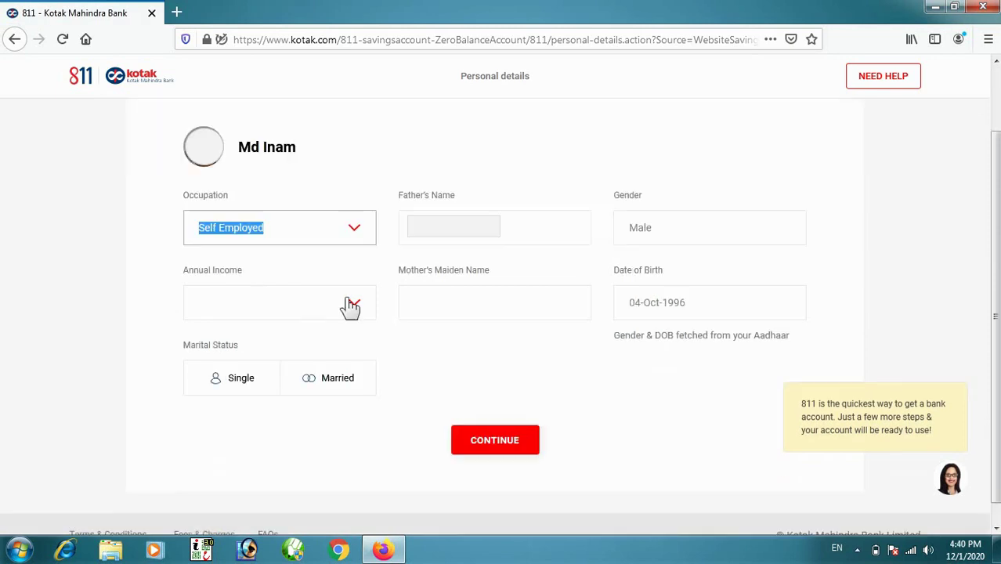
{"action": "left_click", "coordinate": [356, 307]}
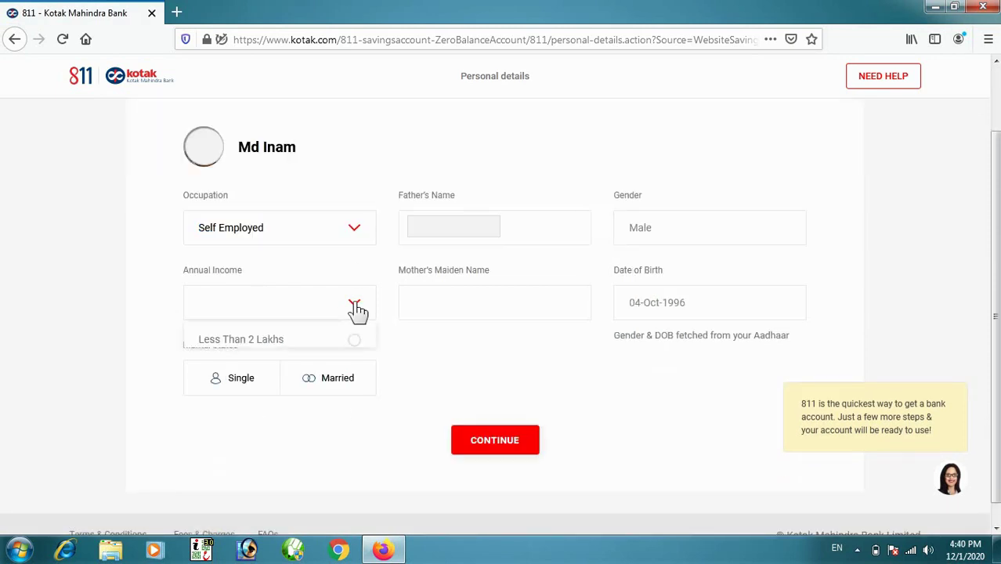
{"action": "left_click", "coordinate": [343, 349]}
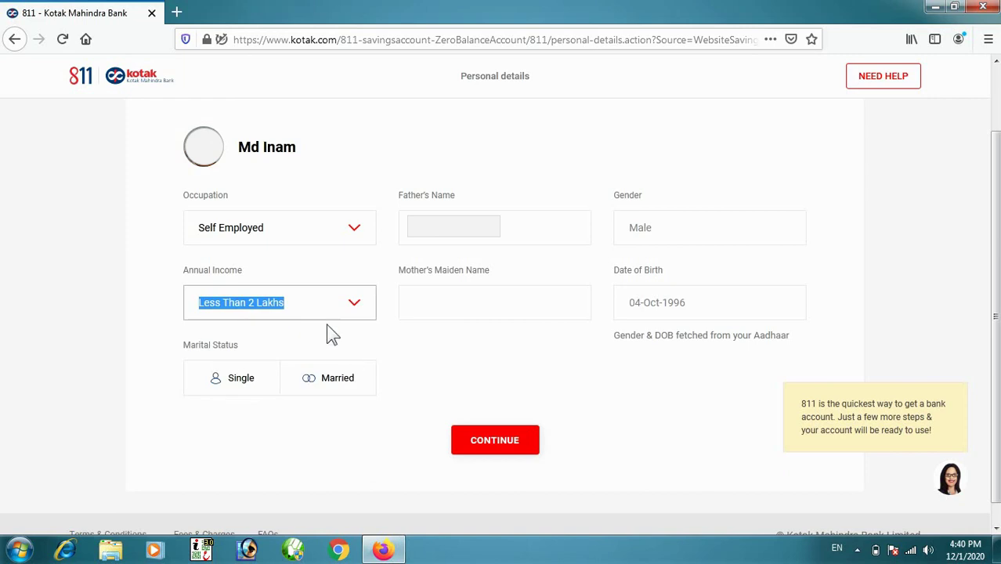
{"action": "left_click", "coordinate": [219, 387]}
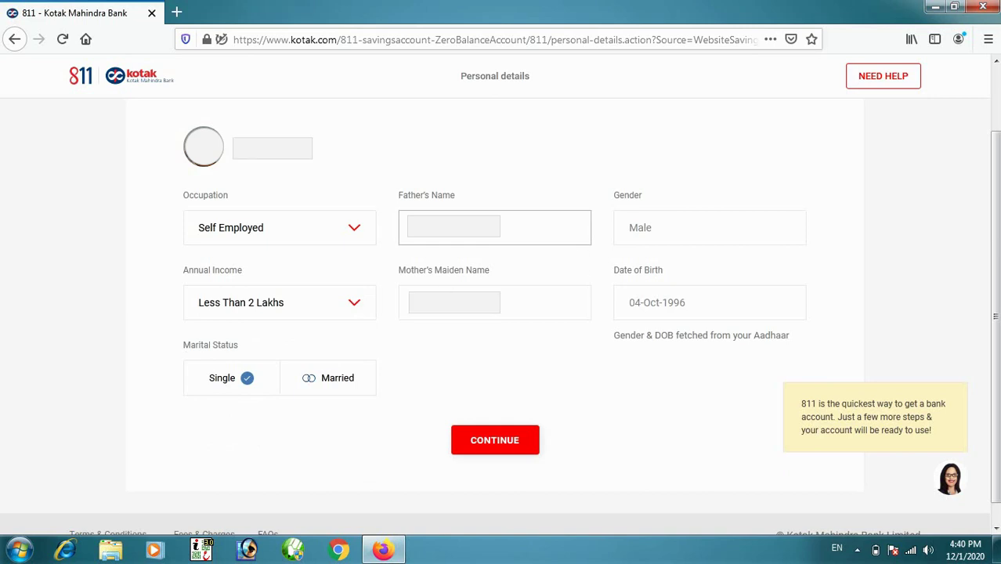
{"action": "key", "text": "Tab"}
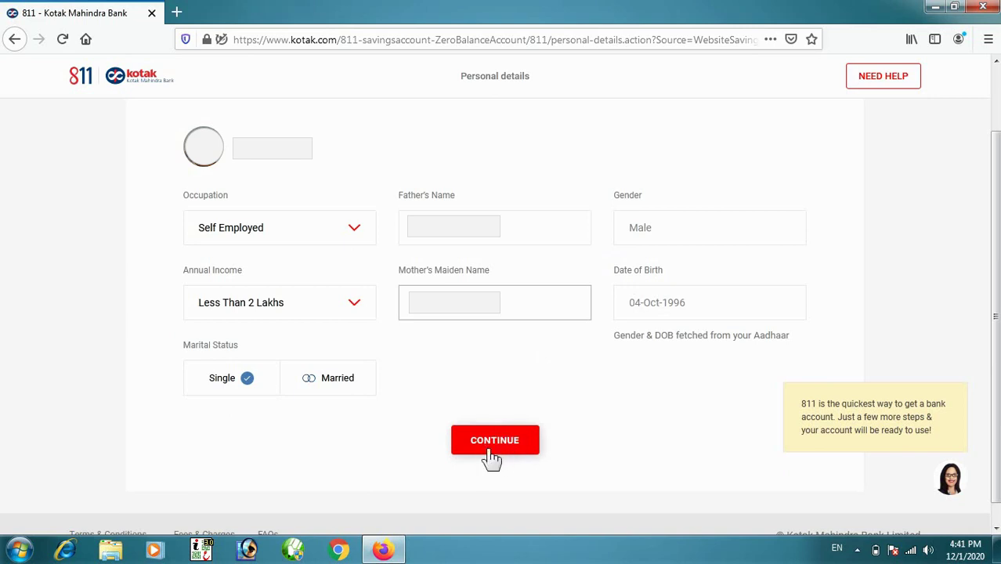
{"action": "left_click", "coordinate": [495, 444]}
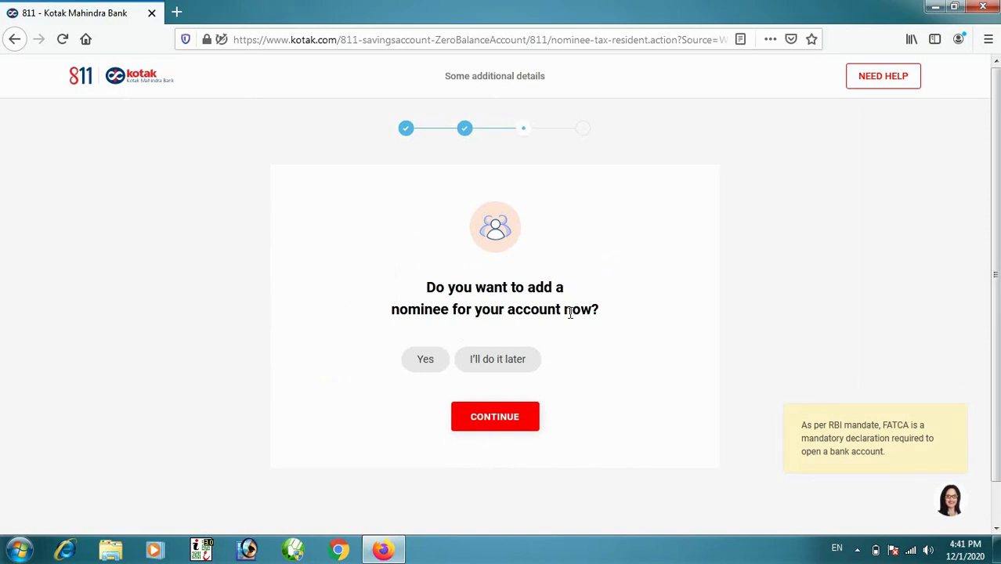
- Tick the box declining a nominee, continue past the review page, and accept the Declaration
{"action": "left_click", "coordinate": [498, 365]}
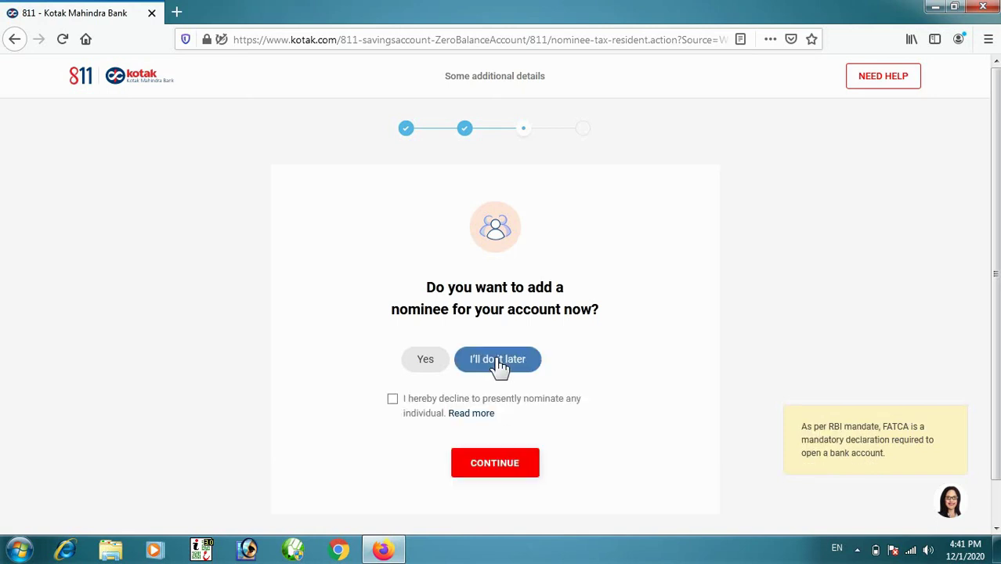
{"action": "left_click", "coordinate": [393, 400]}
{"action": "left_click", "coordinate": [495, 464]}
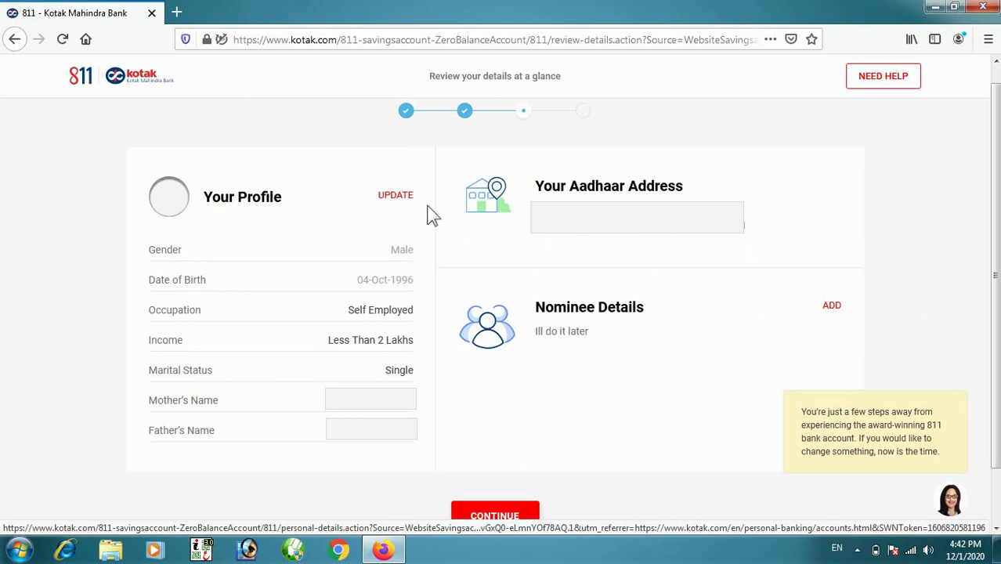
{"action": "left_click", "coordinate": [492, 518]}
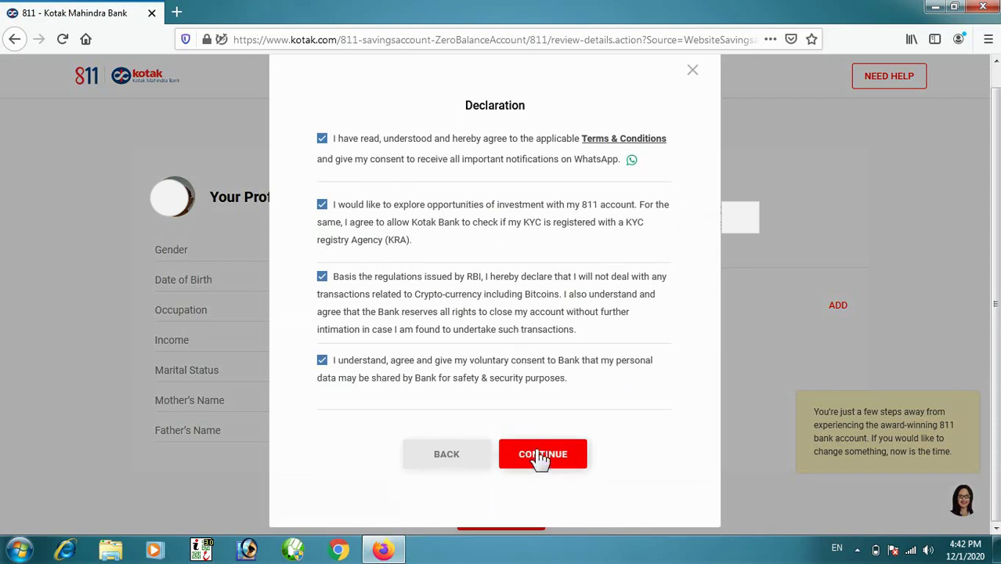
{"action": "left_click", "coordinate": [542, 456]}
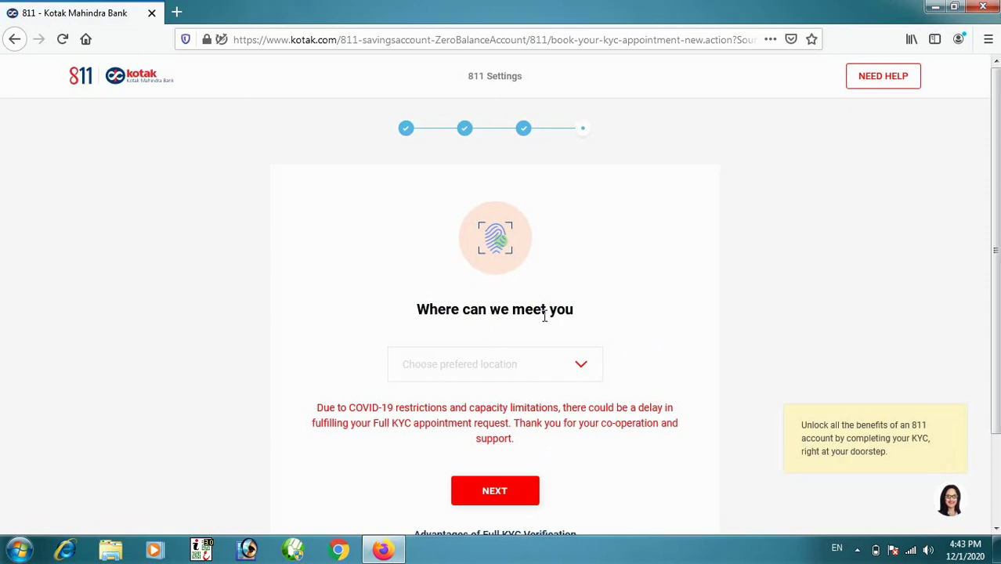
- Pick 'My Aadhaar Address' from the preferred-location list as the KYC meeting place and continue
{"action": "left_click", "coordinate": [581, 368]}
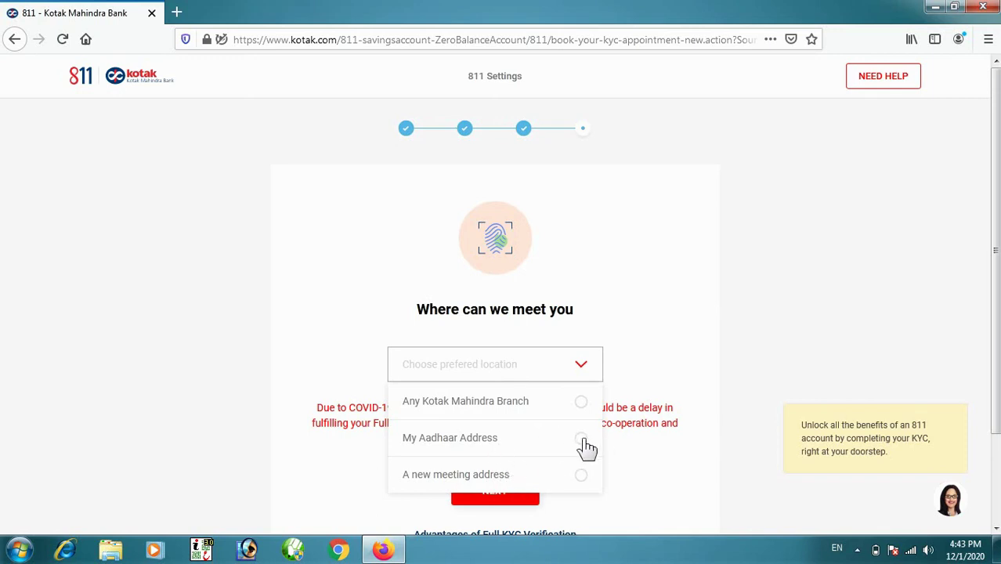
{"action": "left_click", "coordinate": [583, 440]}
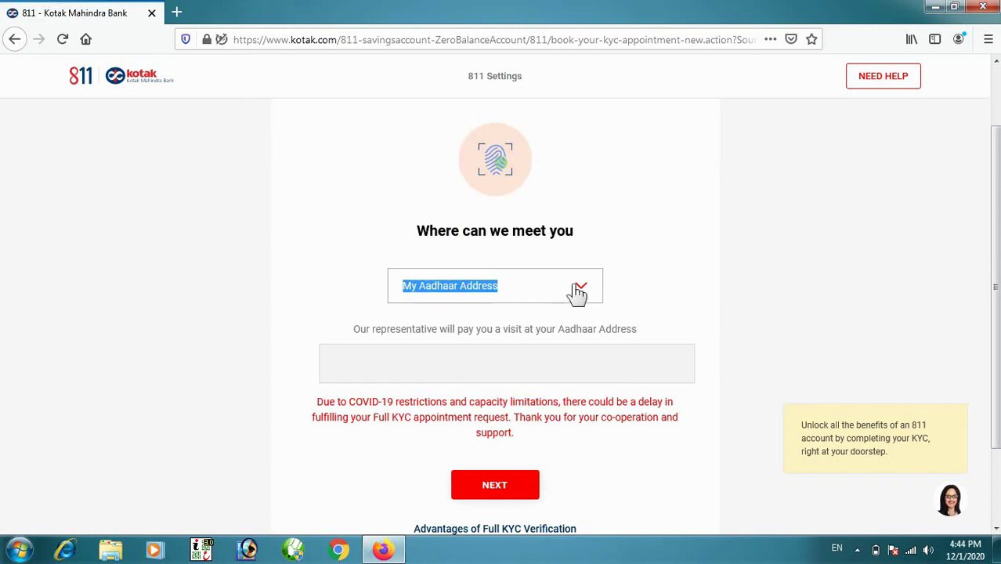
{"action": "left_click", "coordinate": [638, 288]}
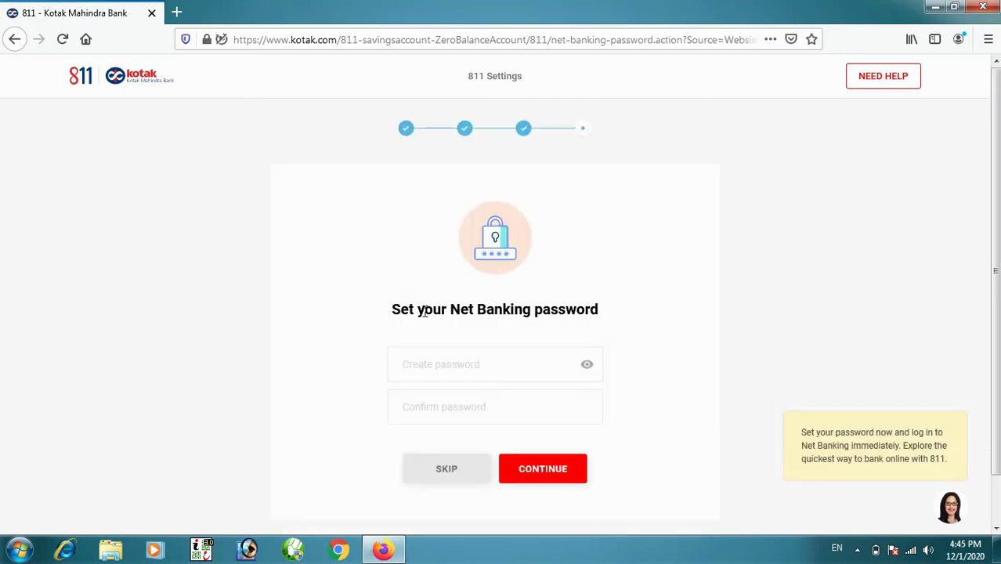
- Create and confirm a Net Banking password, then decline Firefox's offer to save it
{"action": "left_click_drag", "start_coordinate": [391, 309], "coordinate": [585, 310]}
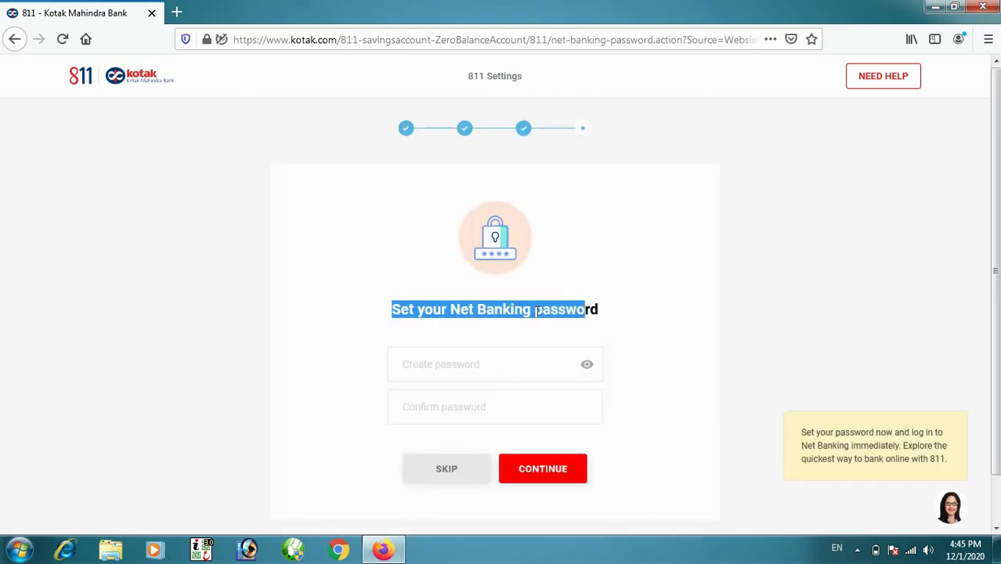
{"action": "left_click", "coordinate": [431, 368]}
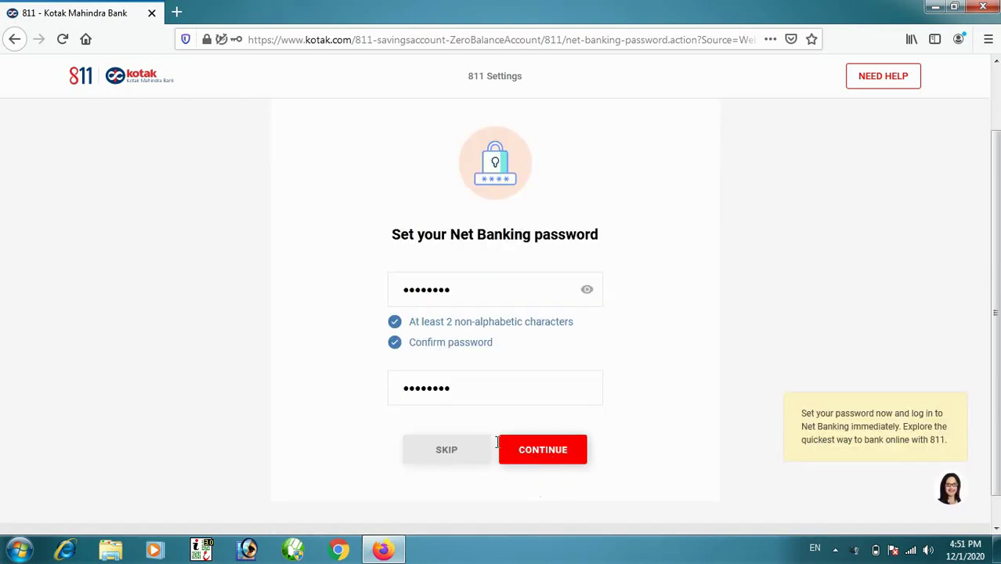
{"action": "left_click", "coordinate": [546, 461]}
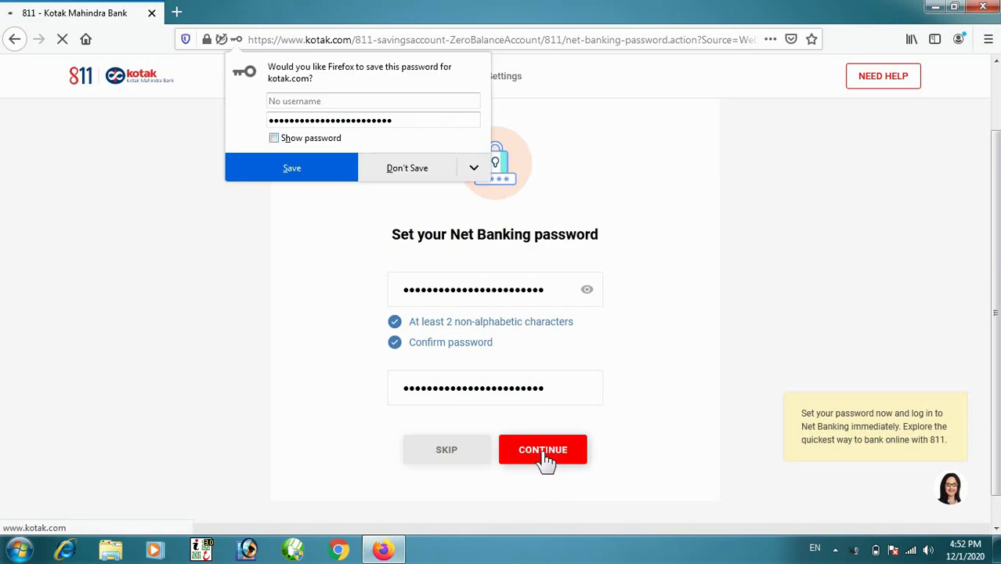
{"action": "left_click", "coordinate": [404, 168]}
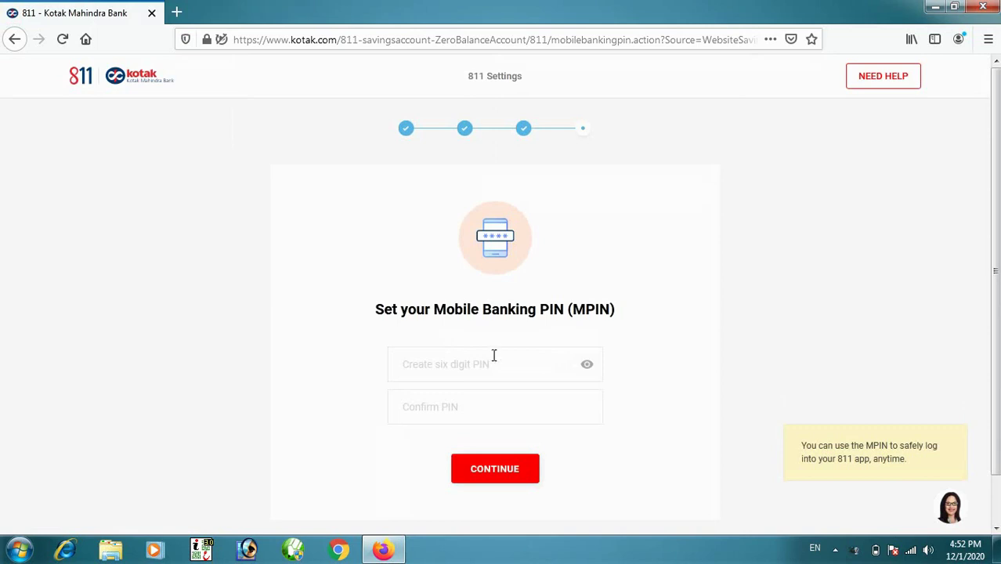
- Create and confirm a six-digit MPIN, then reuse it as the Virtual Debit Card PIN
{"action": "left_click", "coordinate": [461, 356]}
{"action": "left_click", "coordinate": [461, 356]}
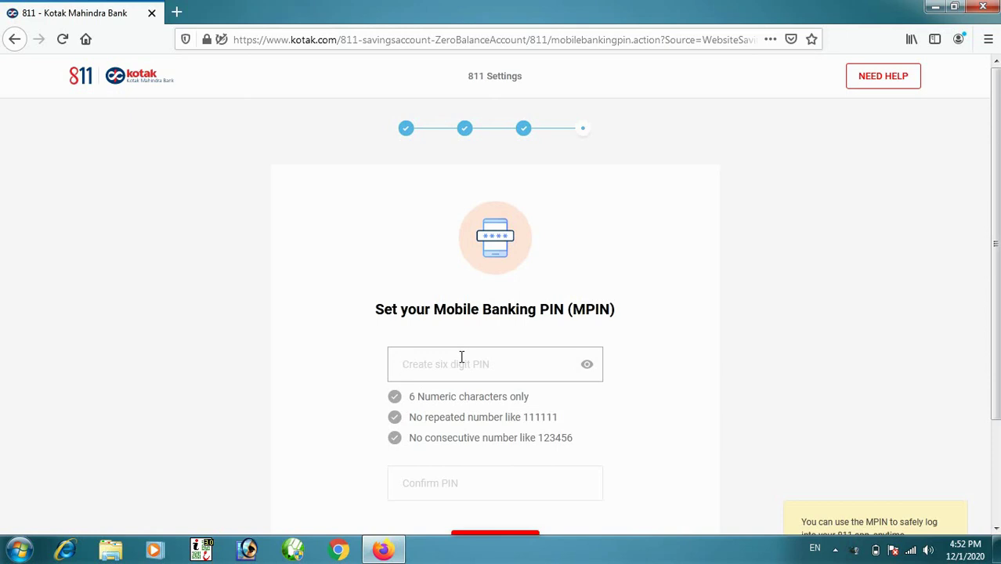
{"action": "type", "text": "1234"}
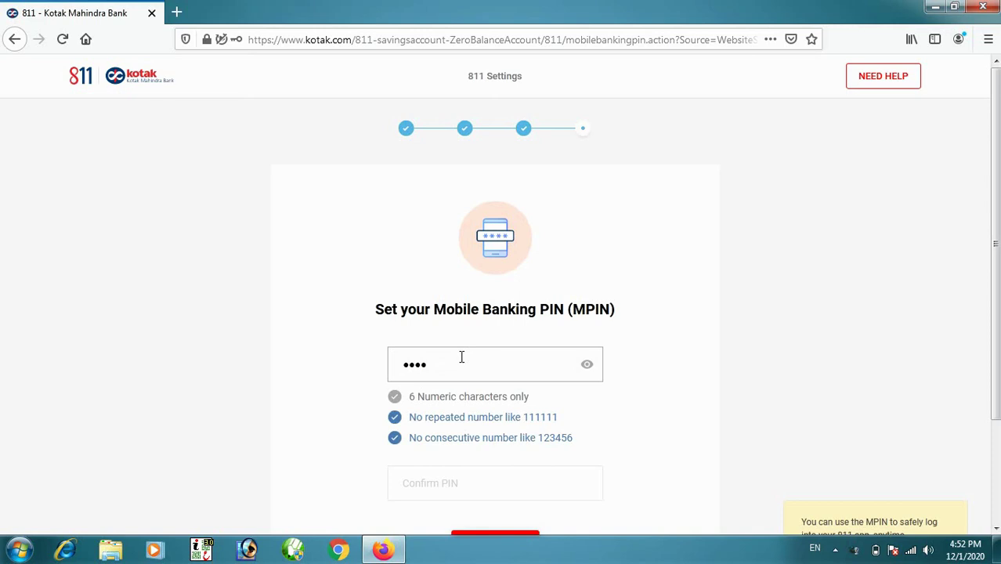
{"action": "type", "text": "56"}
{"action": "key", "text": "Tab"}
{"action": "type", "text": "123456"}
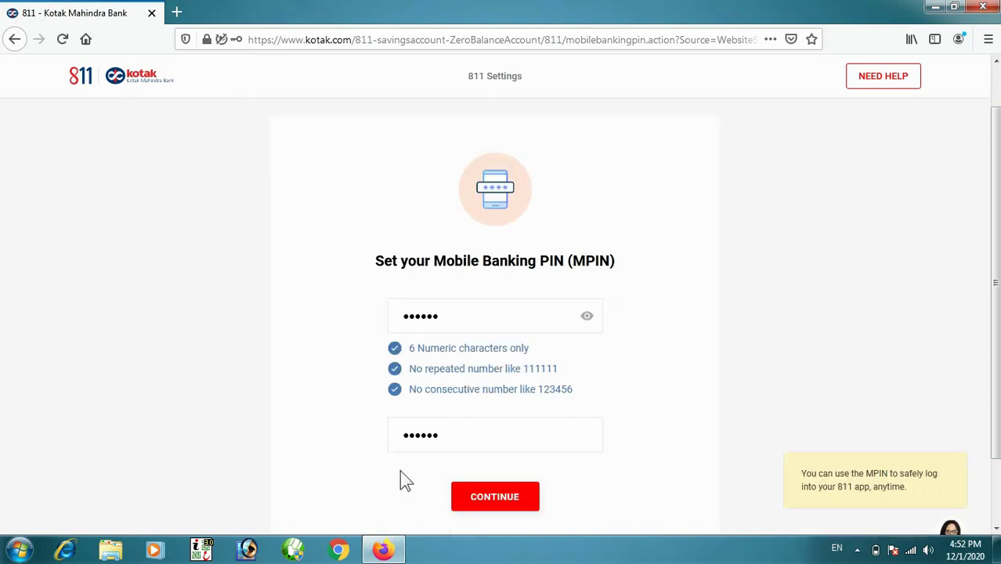
{"action": "left_click", "coordinate": [498, 507]}
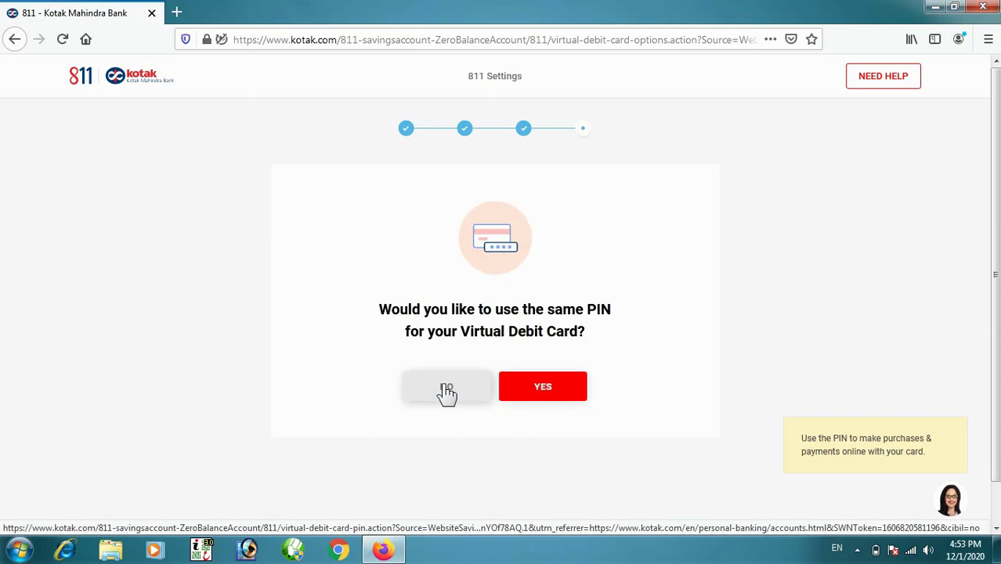
{"action": "left_click", "coordinate": [544, 389]}
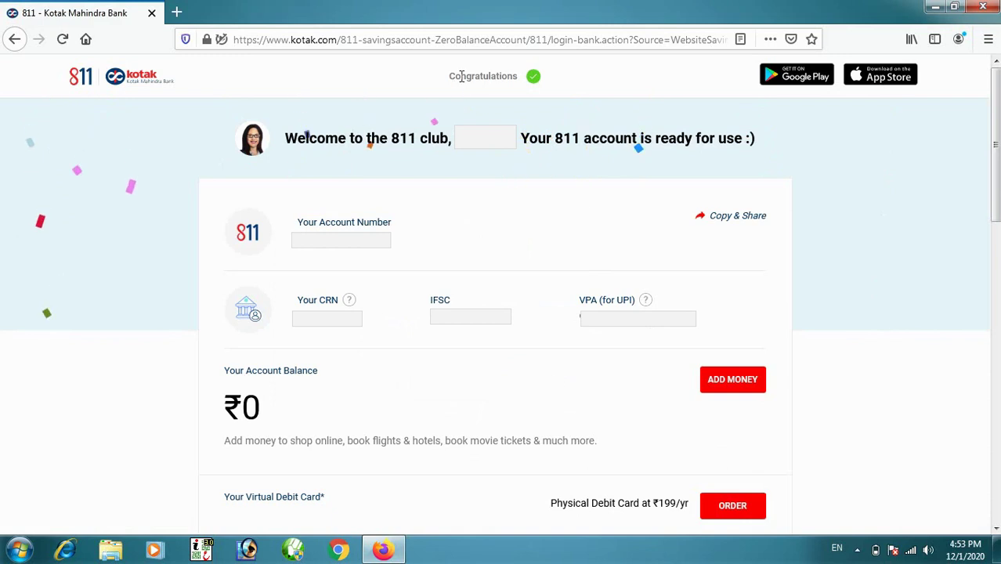
- Scroll down the Congratulations page to the Your Virtual Debit Card section
{"action": "left_click_drag", "start_coordinate": [447, 76], "coordinate": [548, 86]}
{"action": "left_click", "coordinate": [418, 112]}
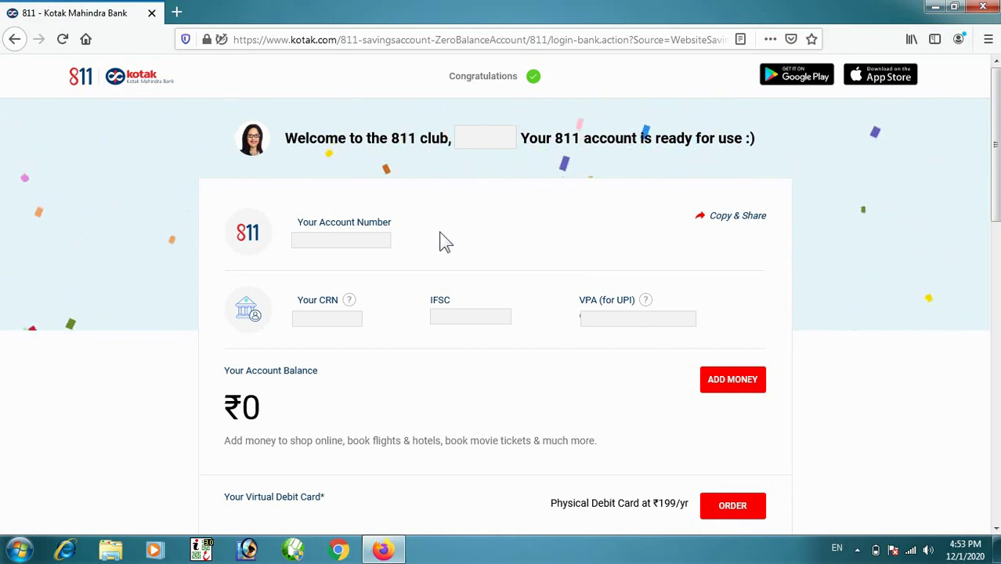
{"action": "scroll", "coordinate": [446, 242], "scroll_direction": "down", "scroll_amount": 4}
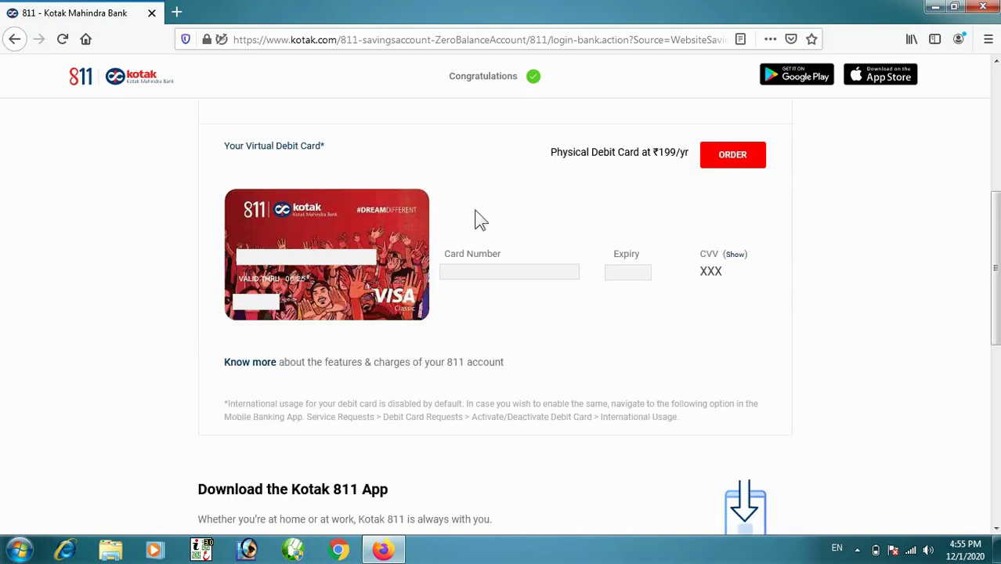
{"action": "mouse_move", "coordinate": [223, 147]}
{"action": "left_mouse_down"}
{"action": "mouse_move", "coordinate": [340, 152]}
{"action": "mouse_move", "coordinate": [239, 147]}
{"action": "mouse_move", "coordinate": [223, 157]}
{"action": "left_mouse_up"}
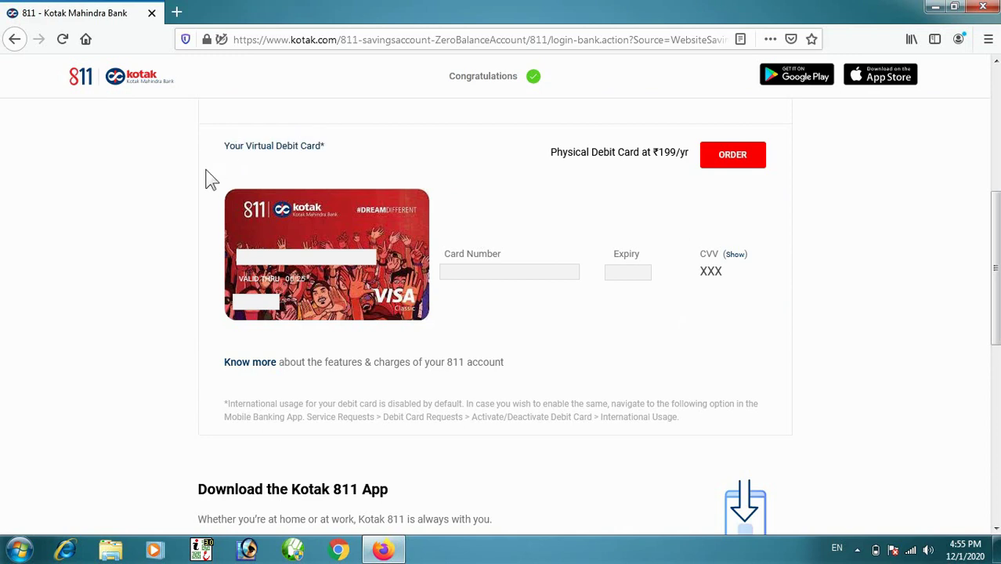